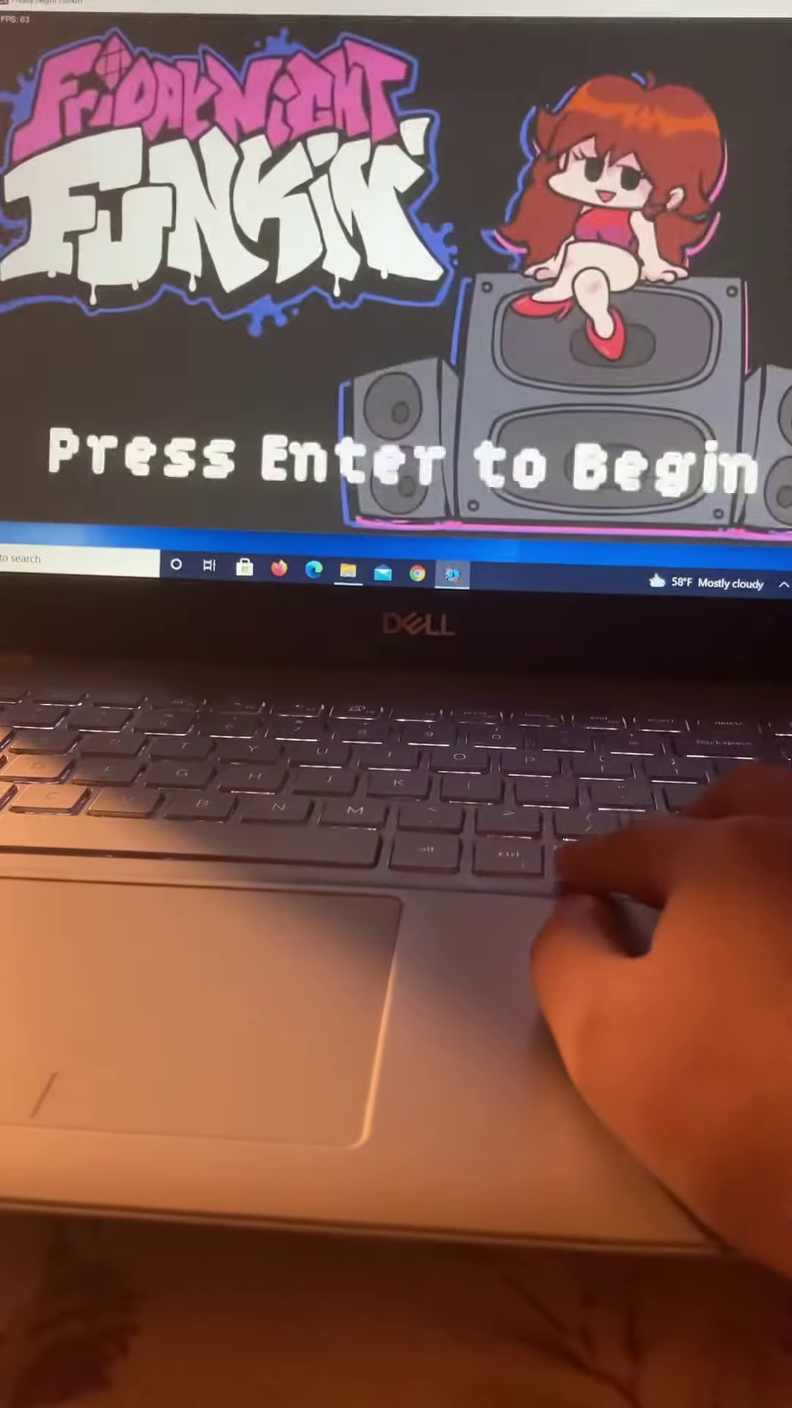
Go from the title screen into Free Play and scroll down the song list
key(Return)
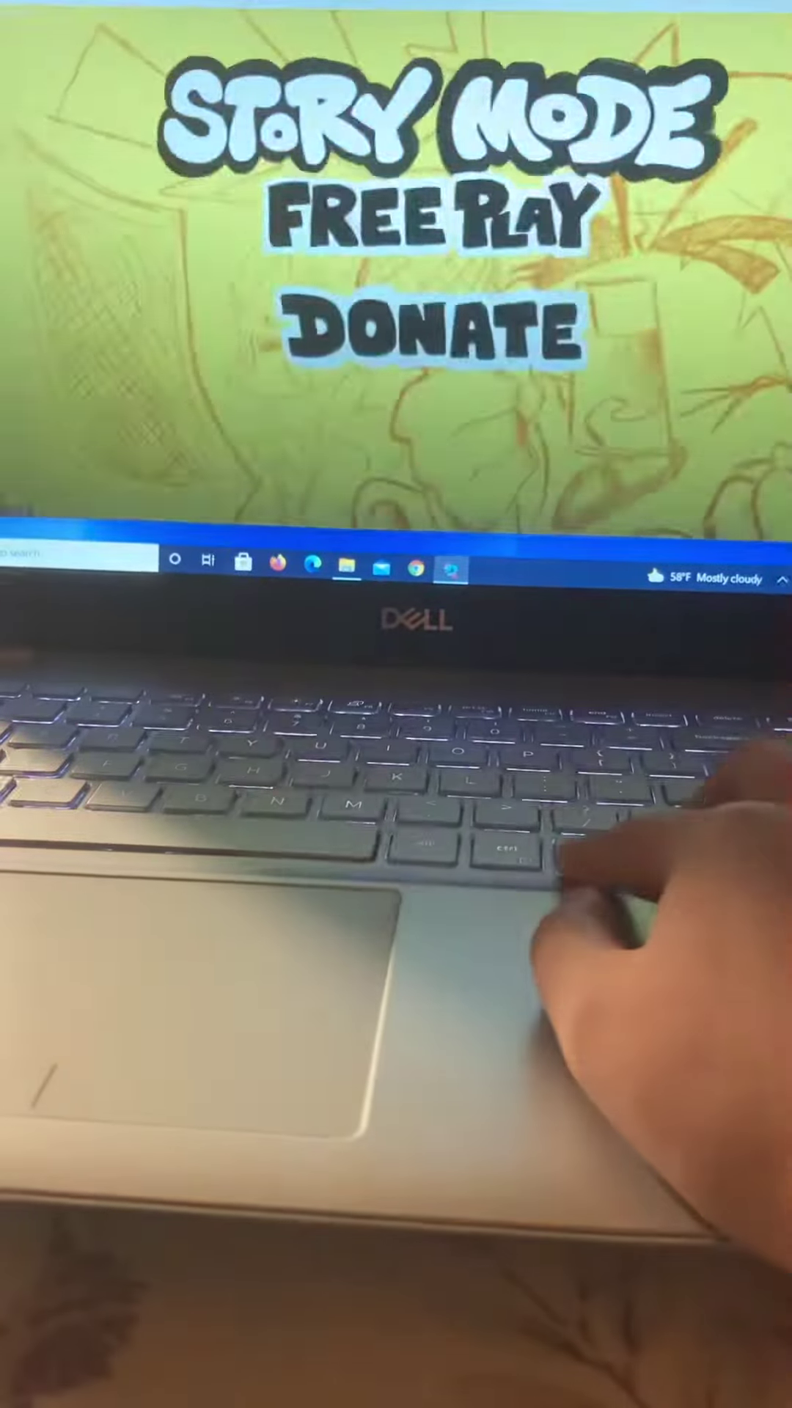
key(Down)
key(Return)
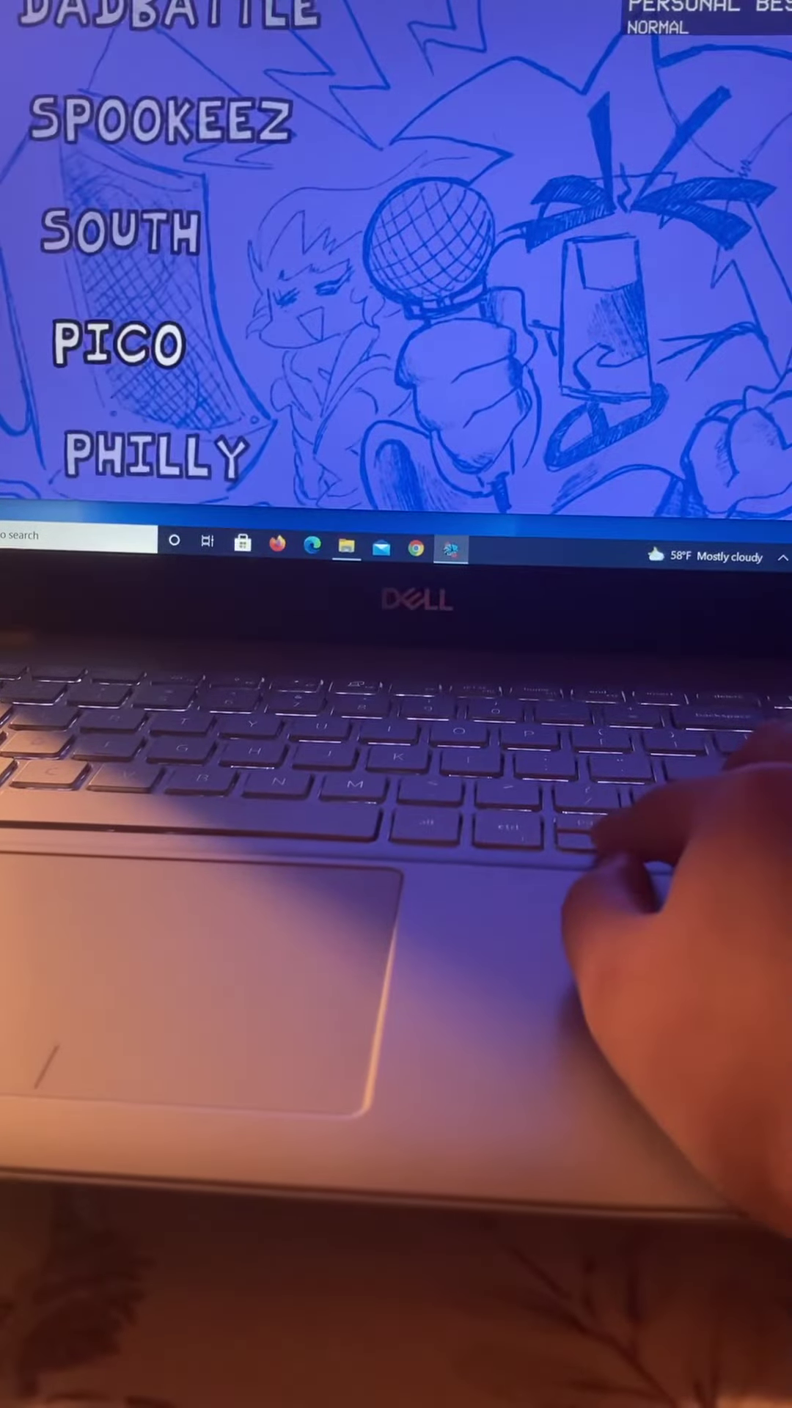
key(Down)
key(Down)
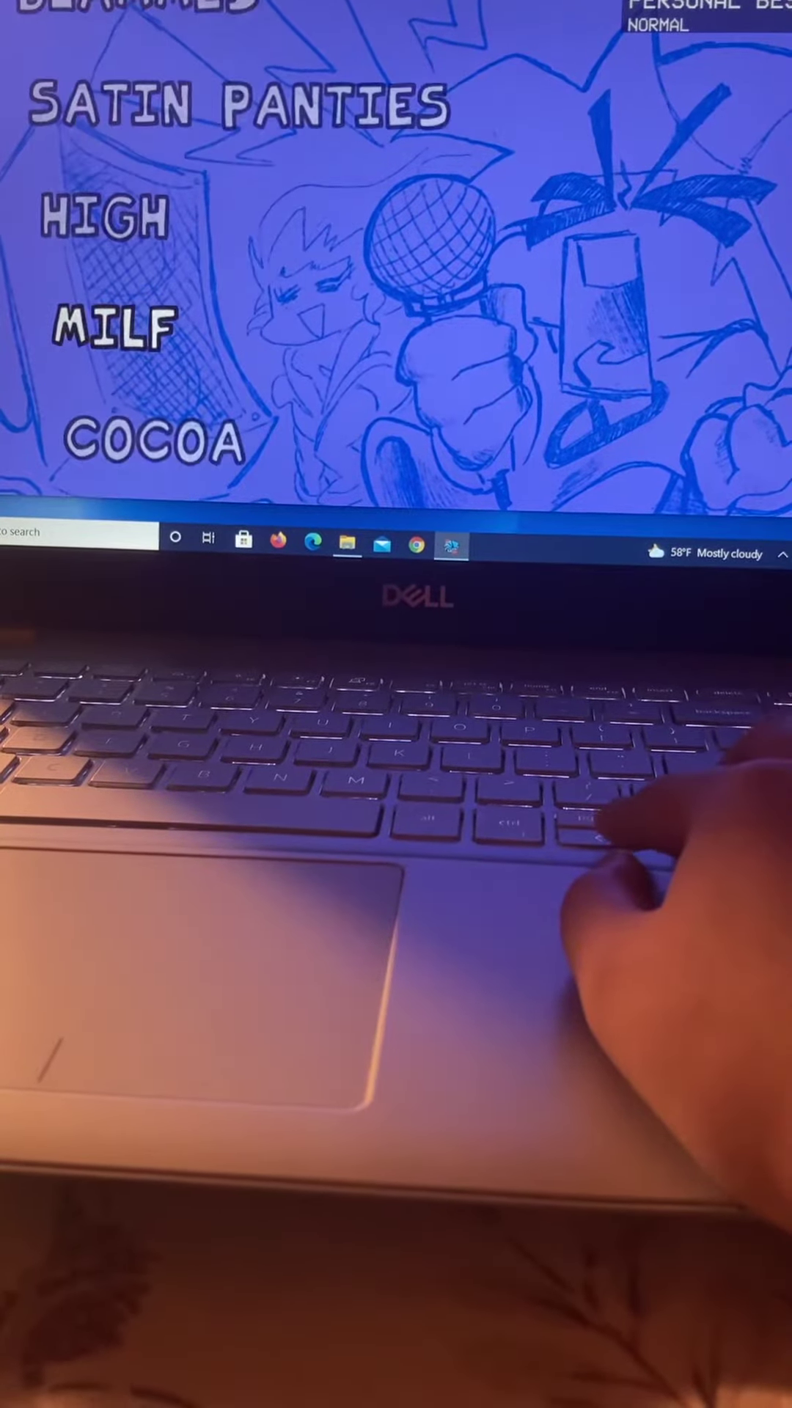
key(Down)
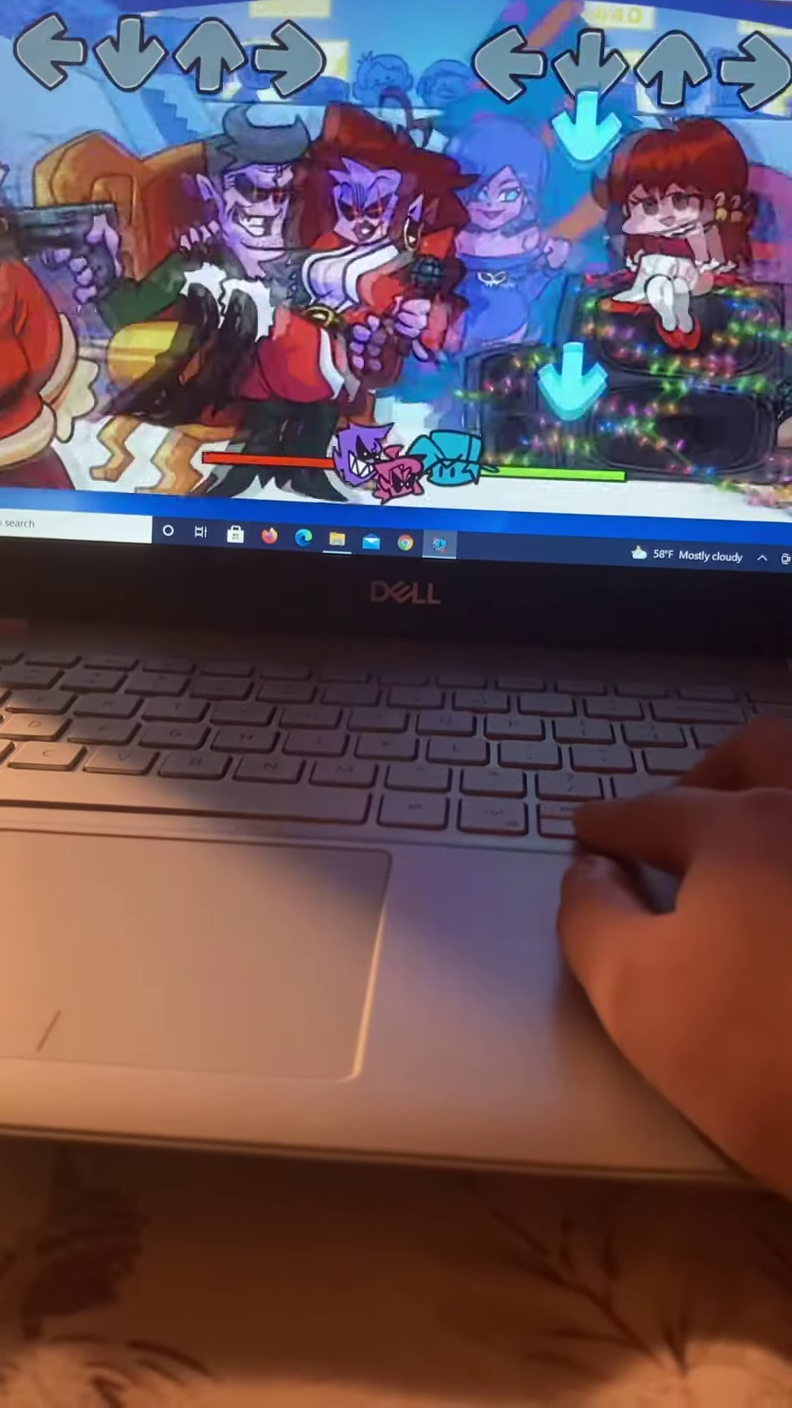
Hit the incoming down, up, left and right notes in time against the Christmas opponents
key(Down)
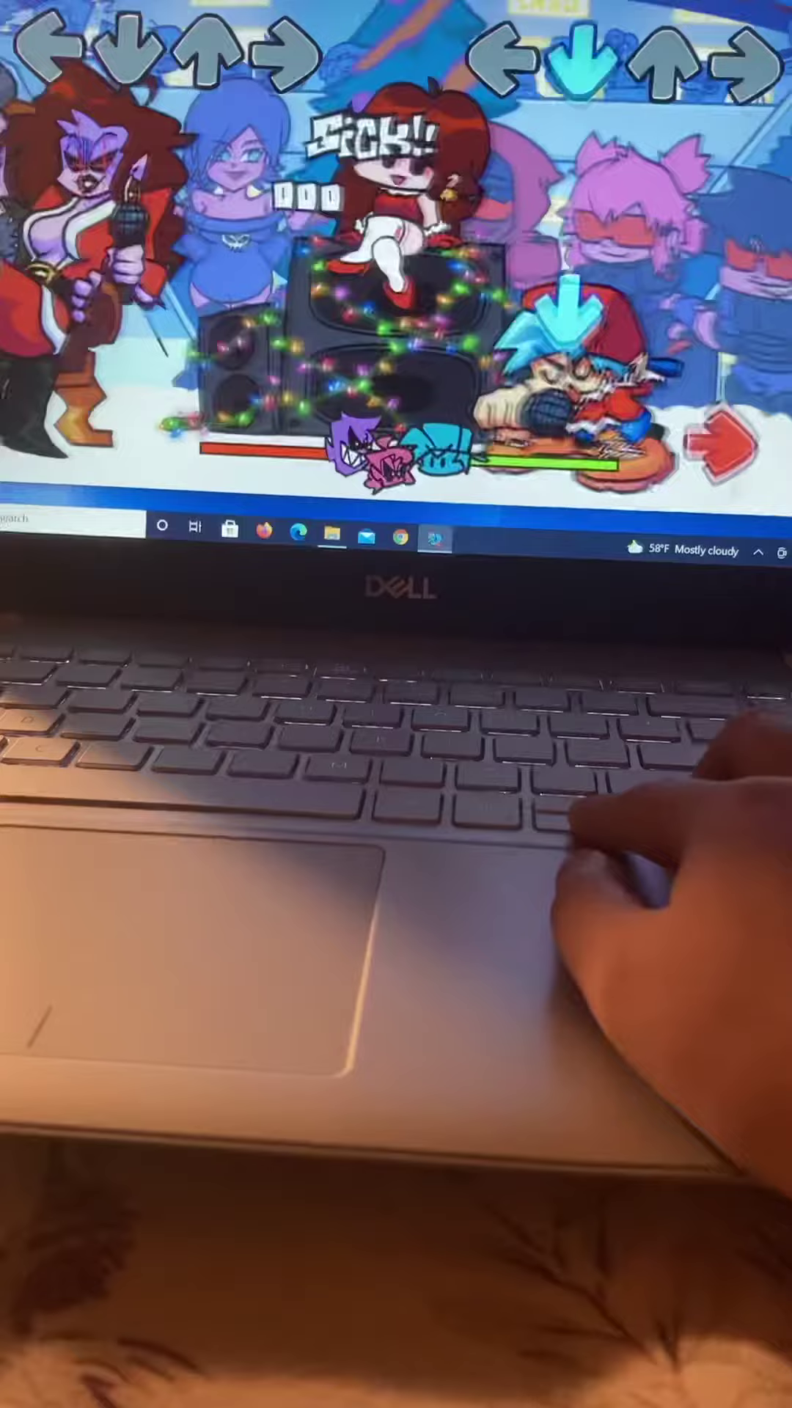
key(Up)
key(Up)
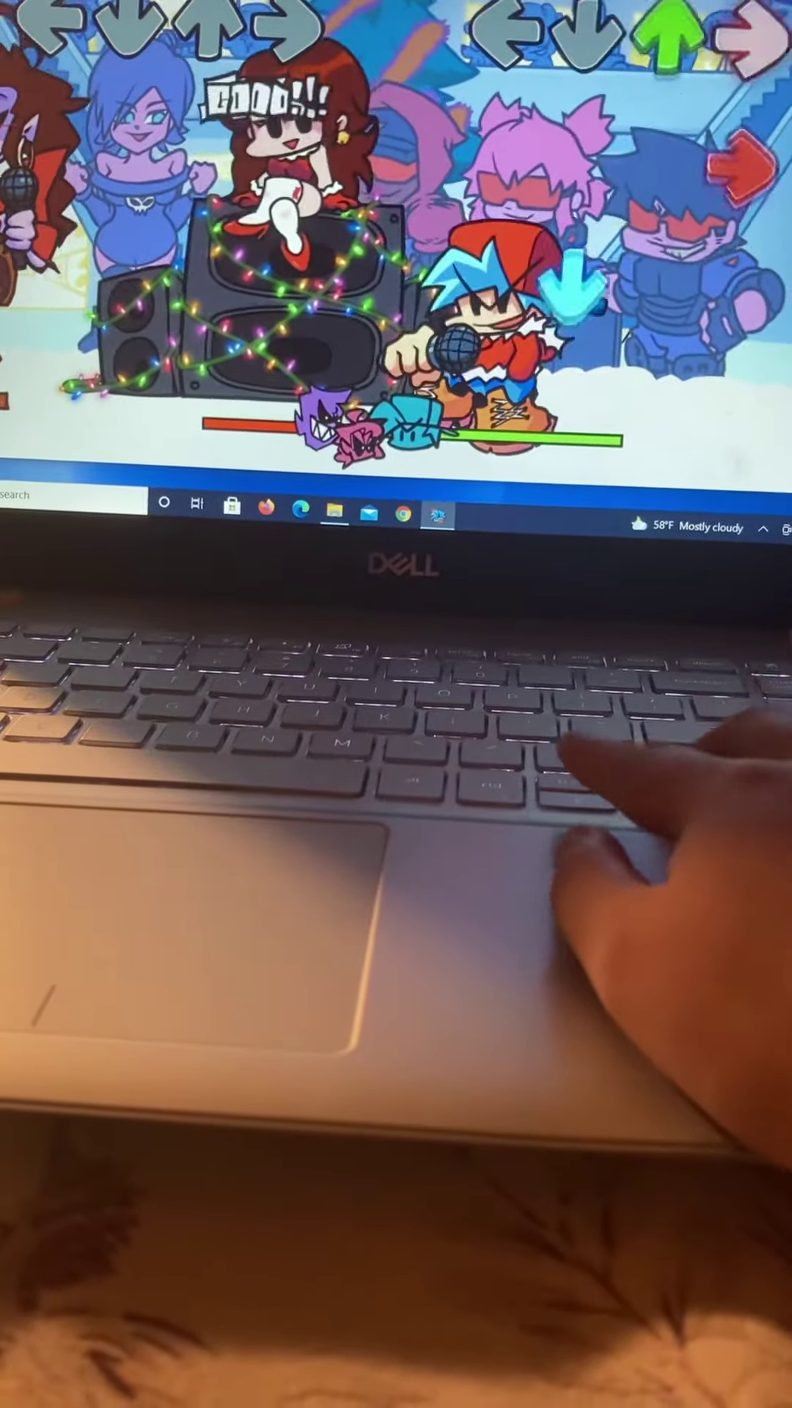
key(Up)
key(Up)
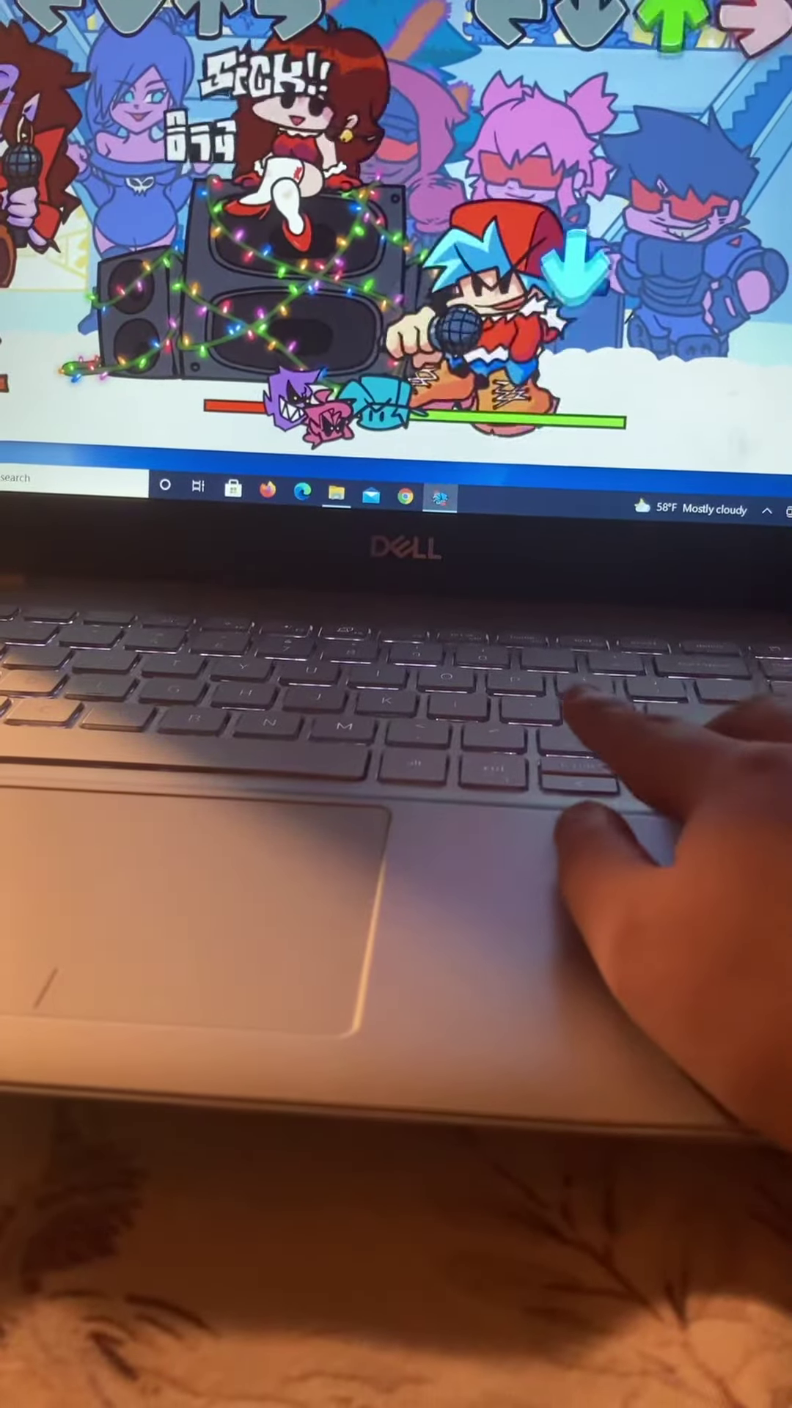
key(Up)
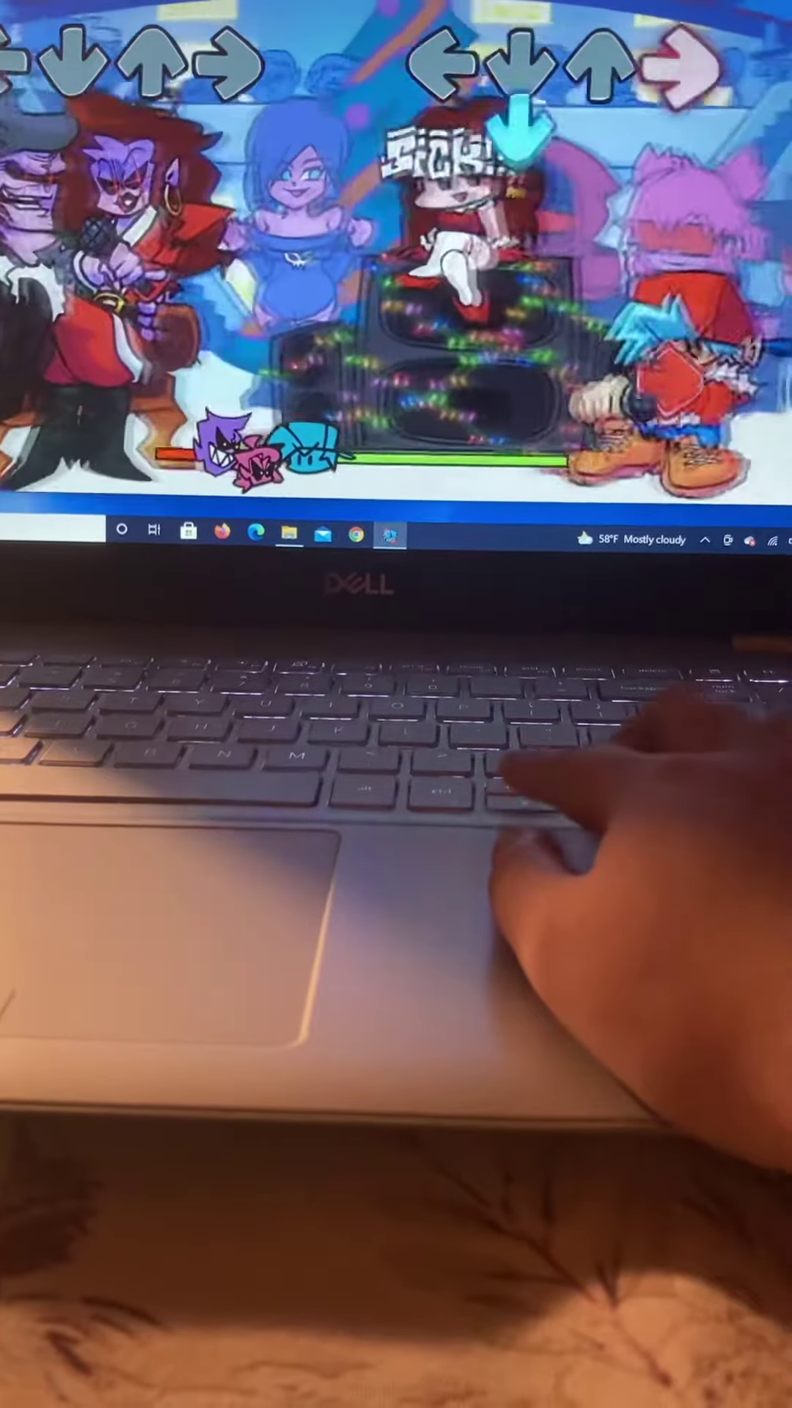
key(Left)
key(Up)
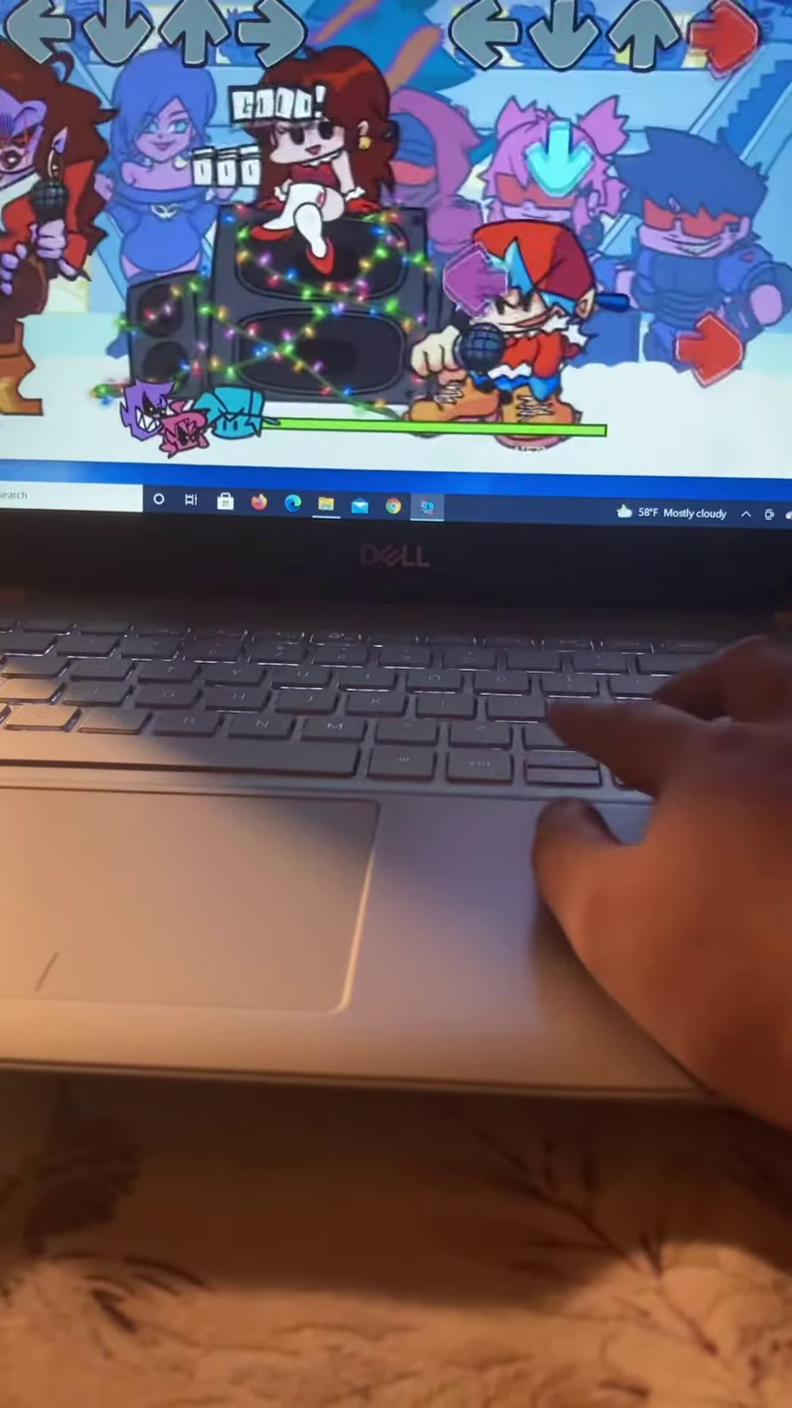
key(Right)
key(Left)
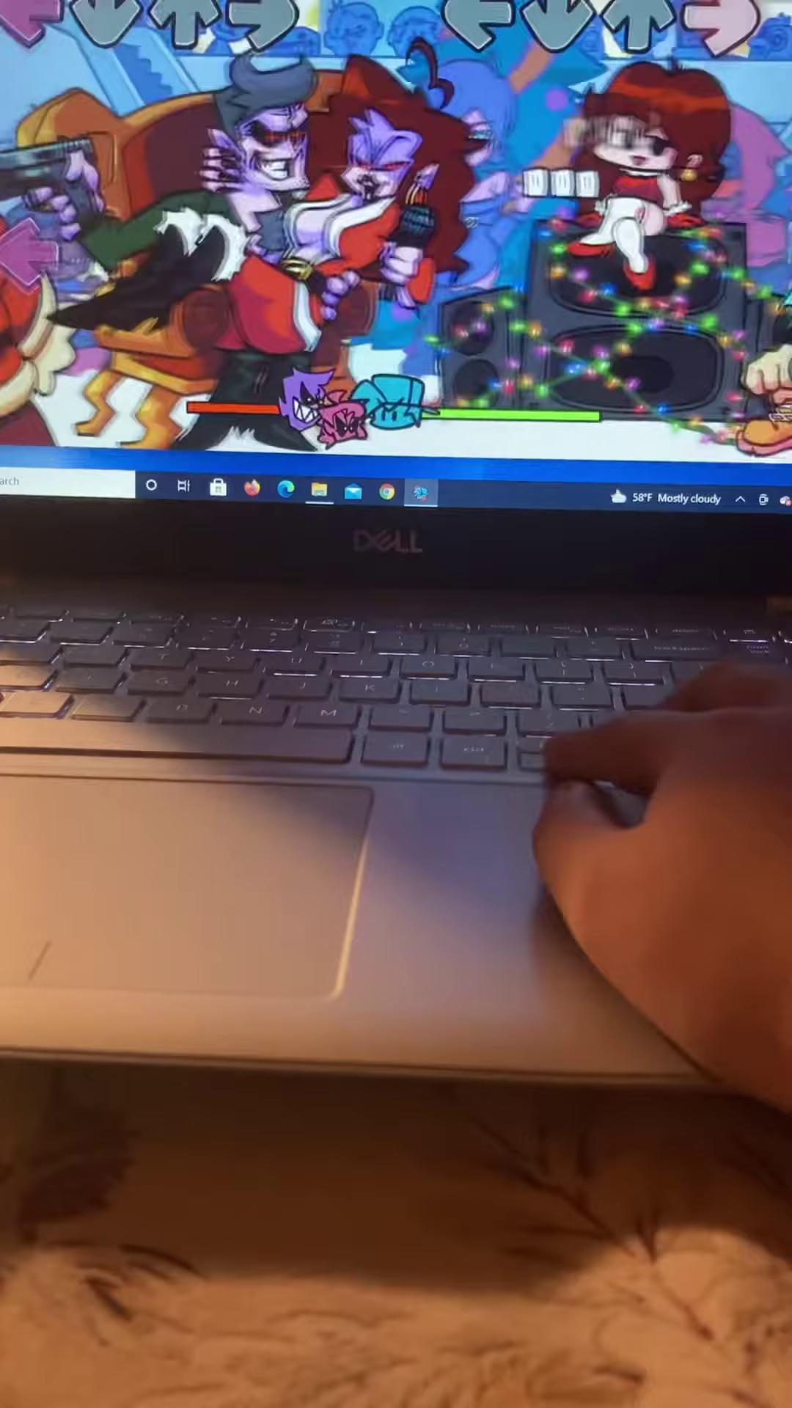
key(Up)
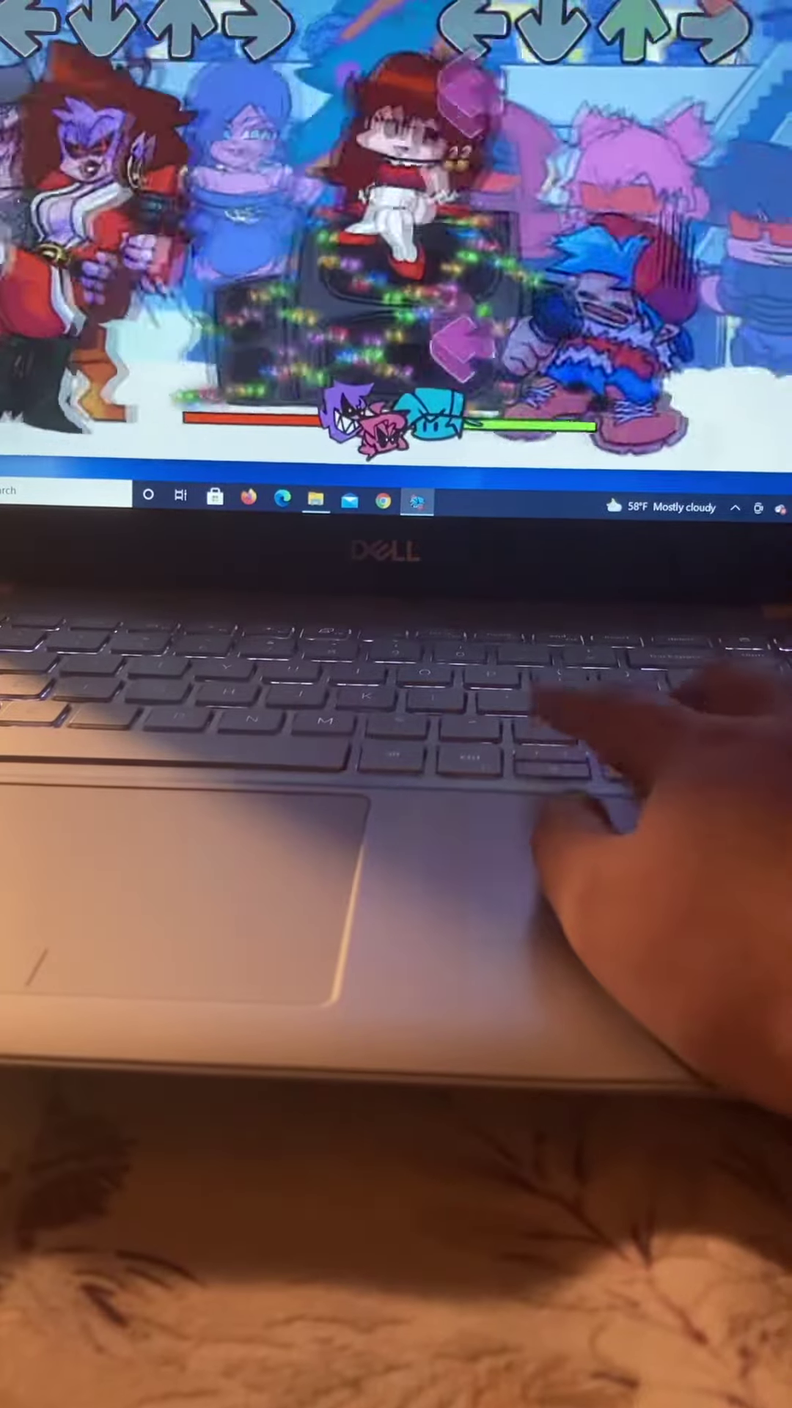
key(Up)
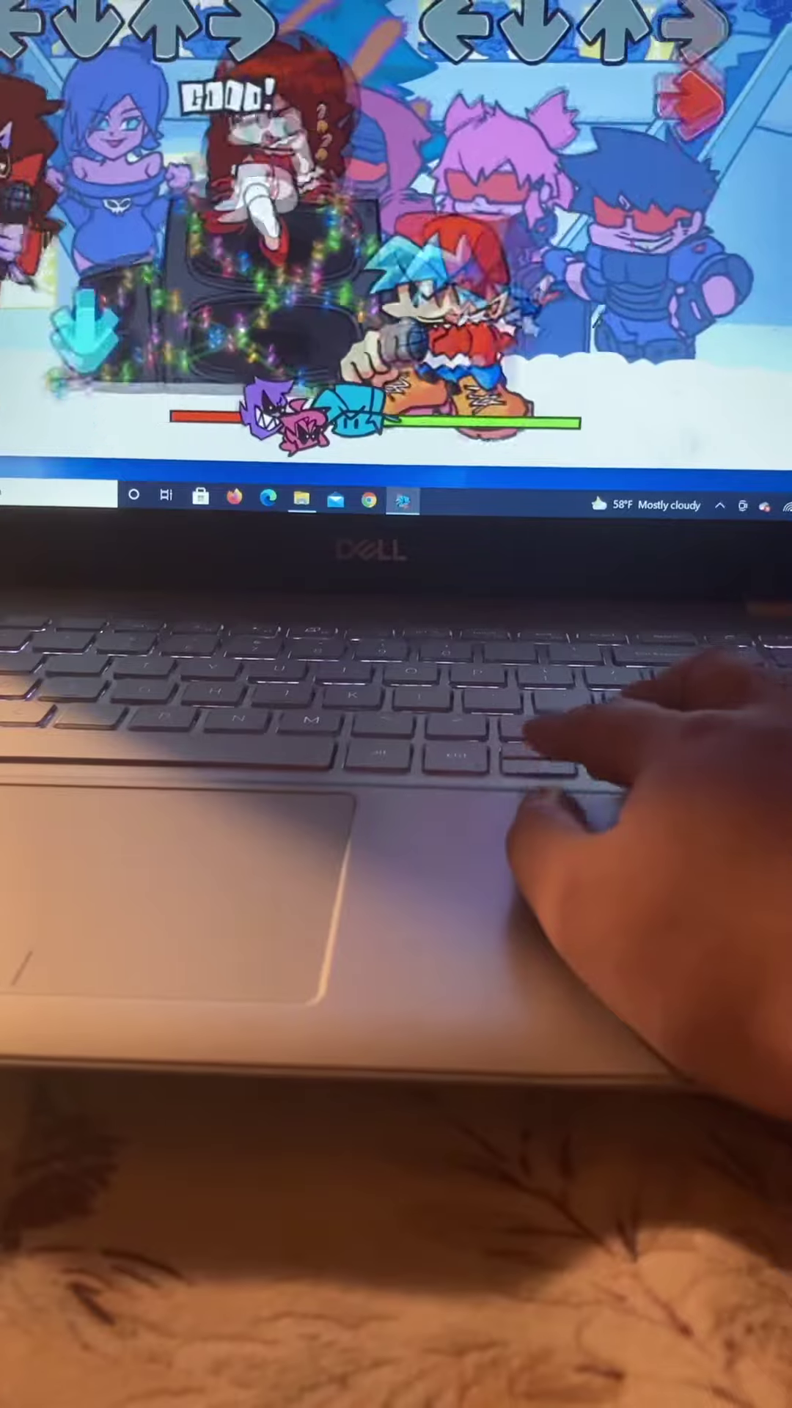
key(Right)
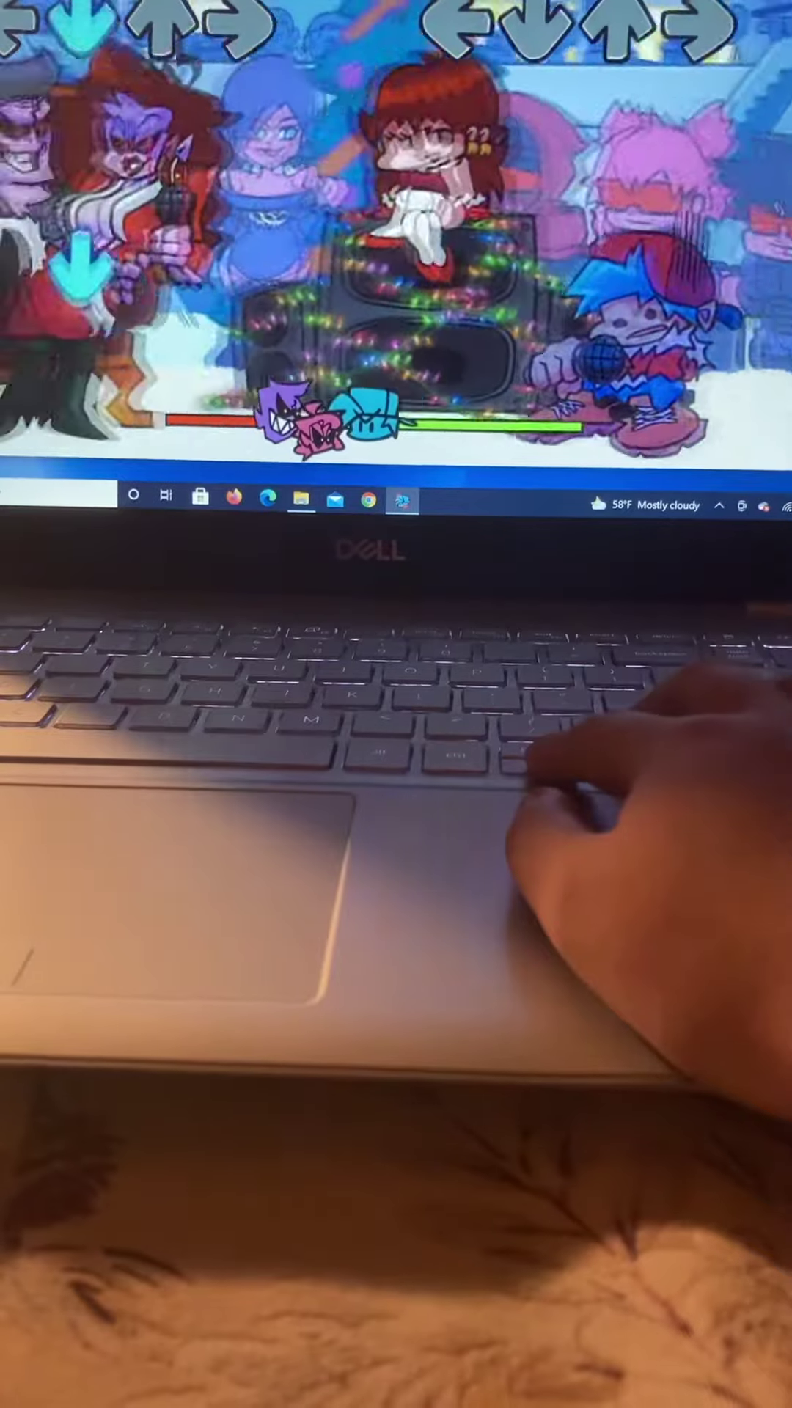
key(Down)
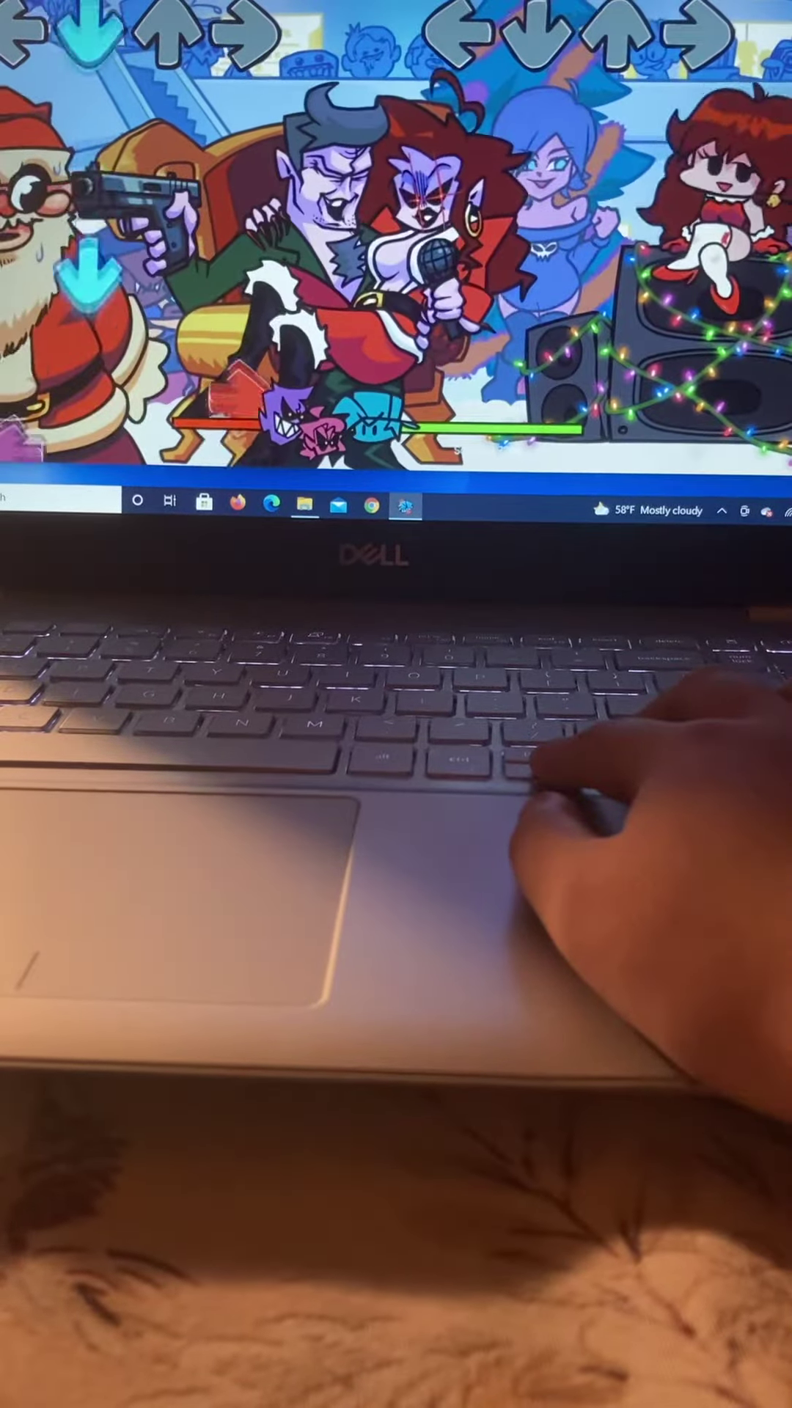
key(Down)
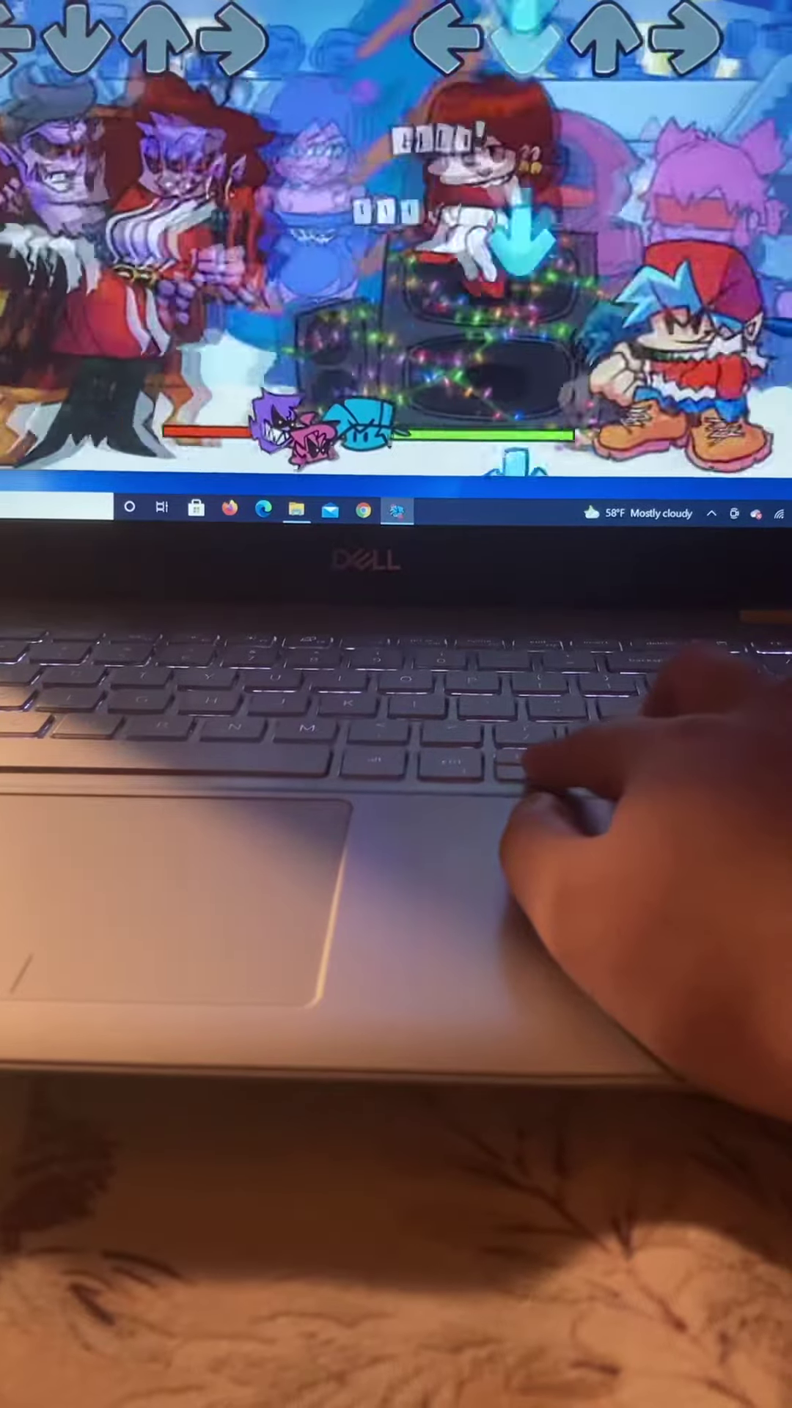
Hit the remaining down, right, up and left notes through the song's final notes
key(Down)
key(Down)
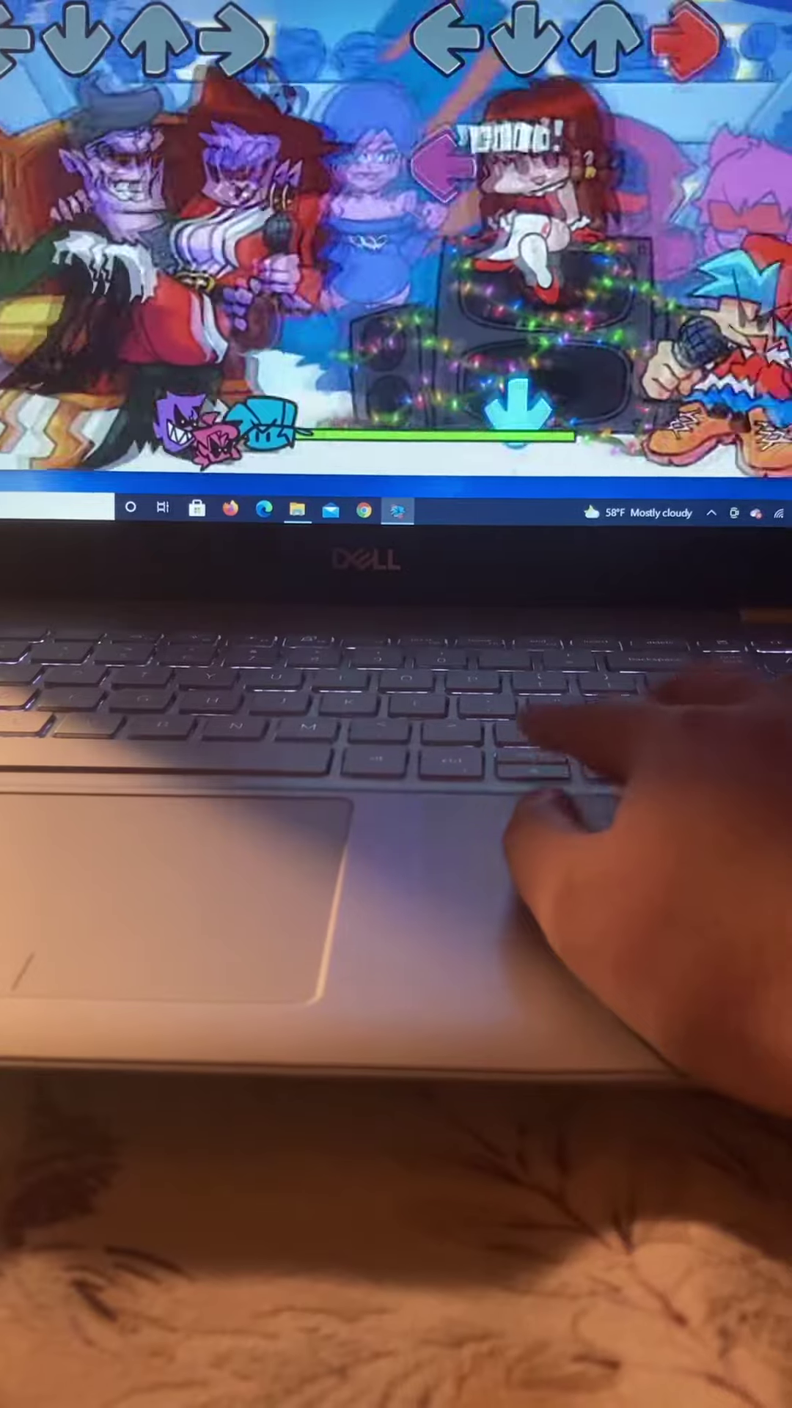
key(Right)
key(Down)
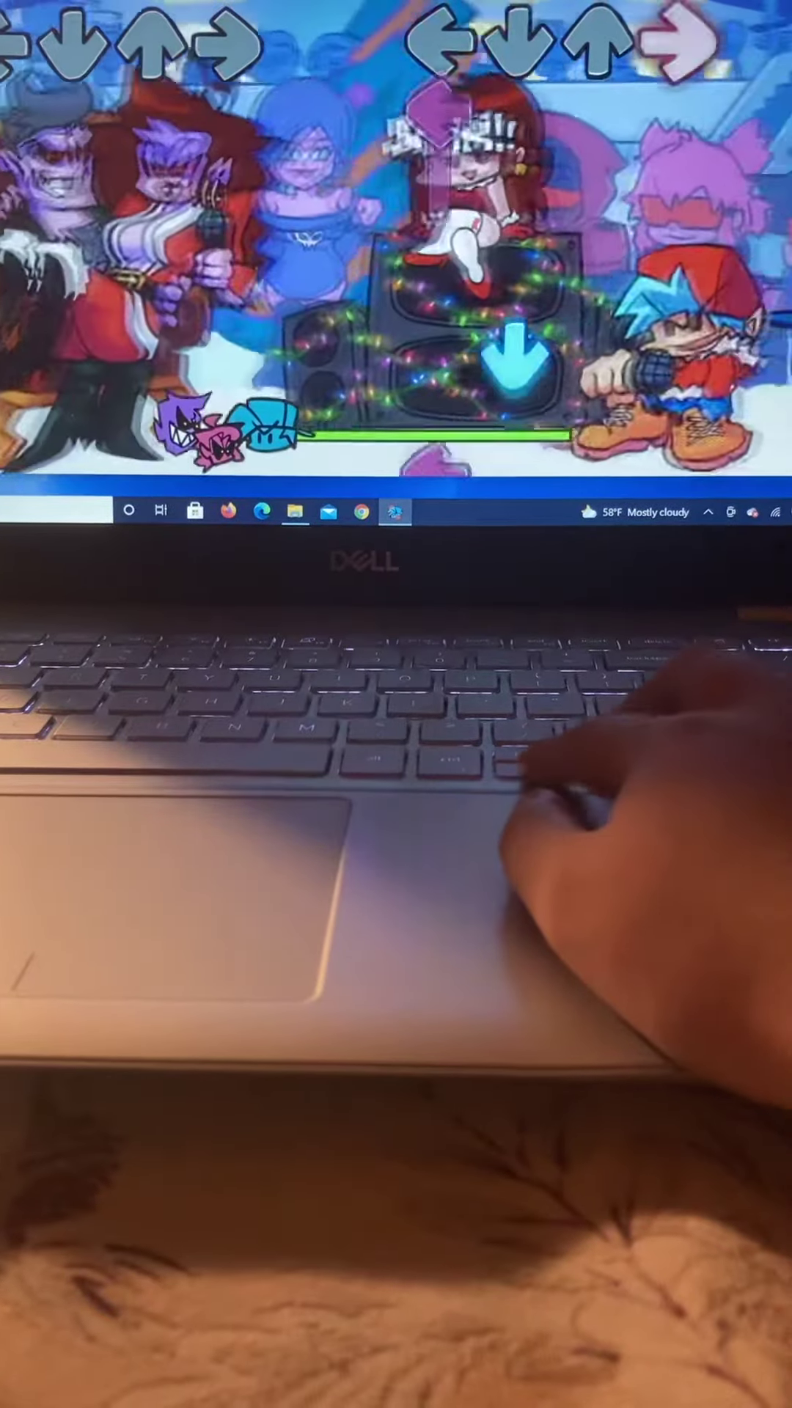
key(Down)
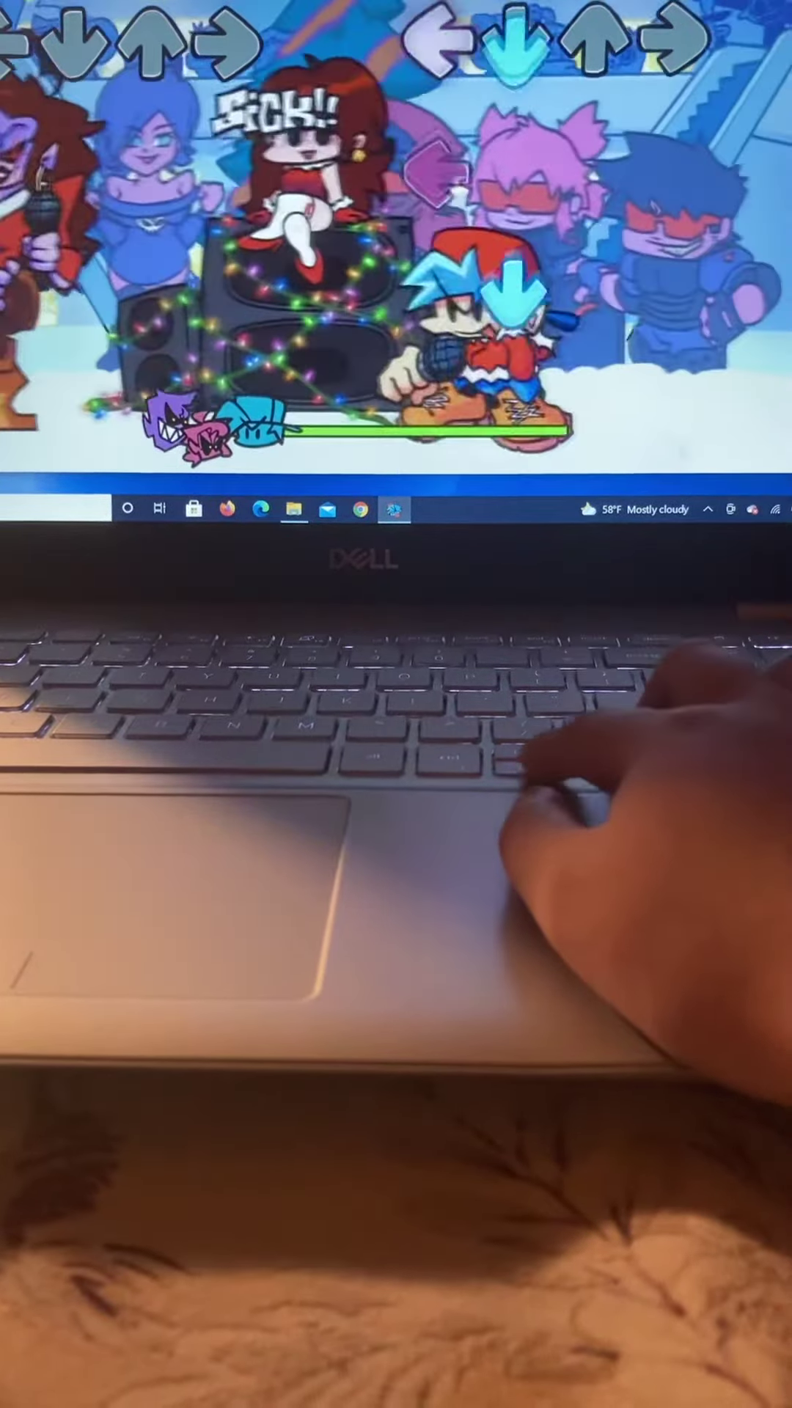
key(Right)
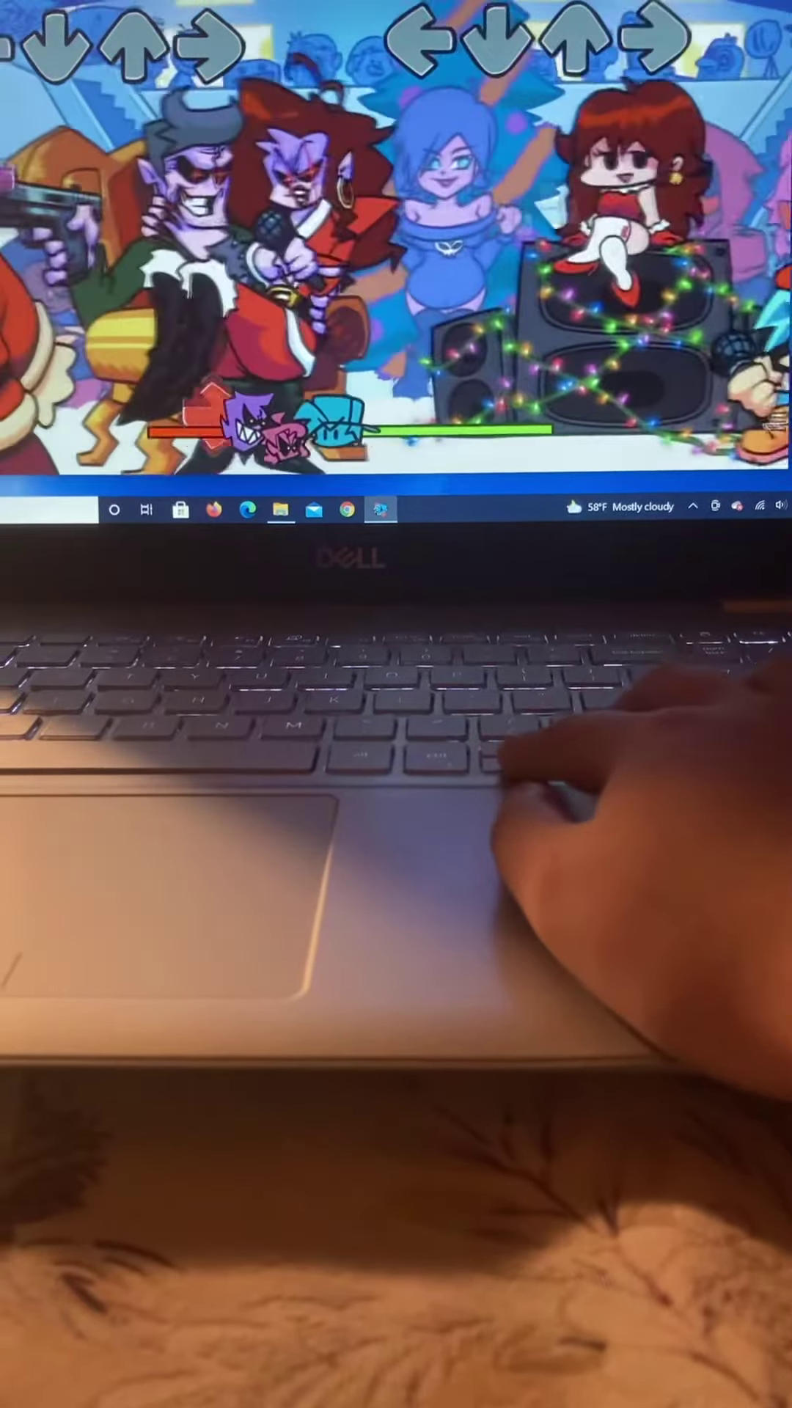
key(Up)
key(Up)
key(Up)
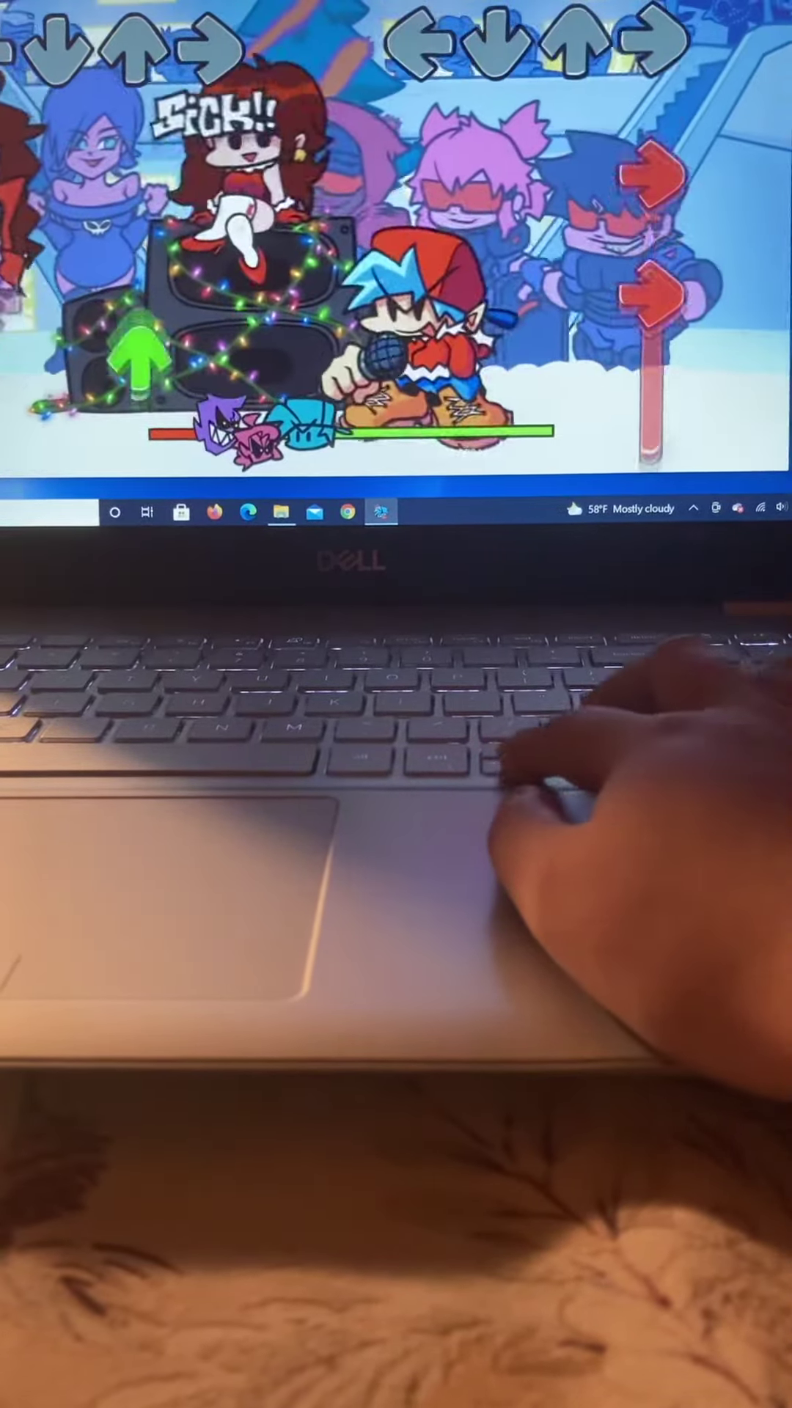
key(Right)
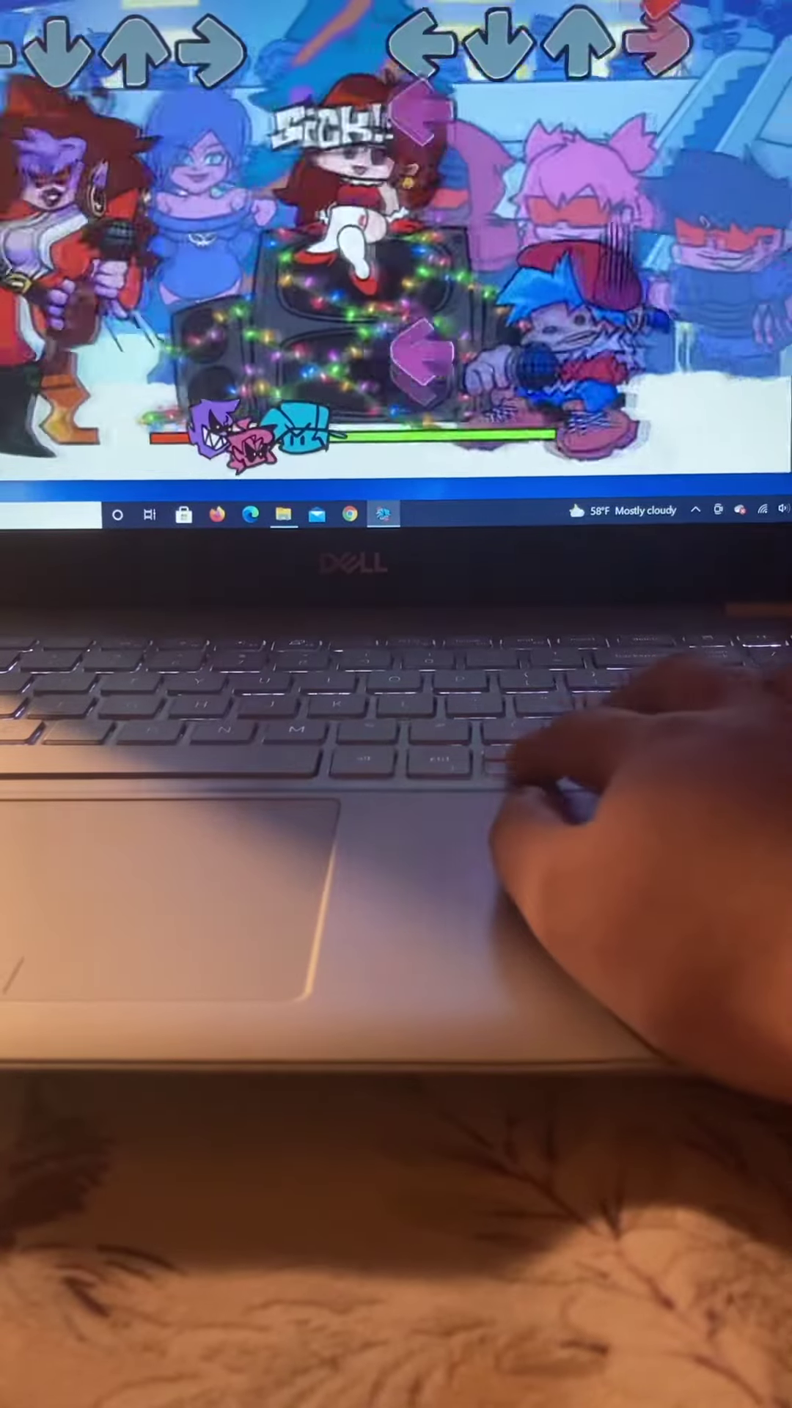
key(Left)
key(Right)
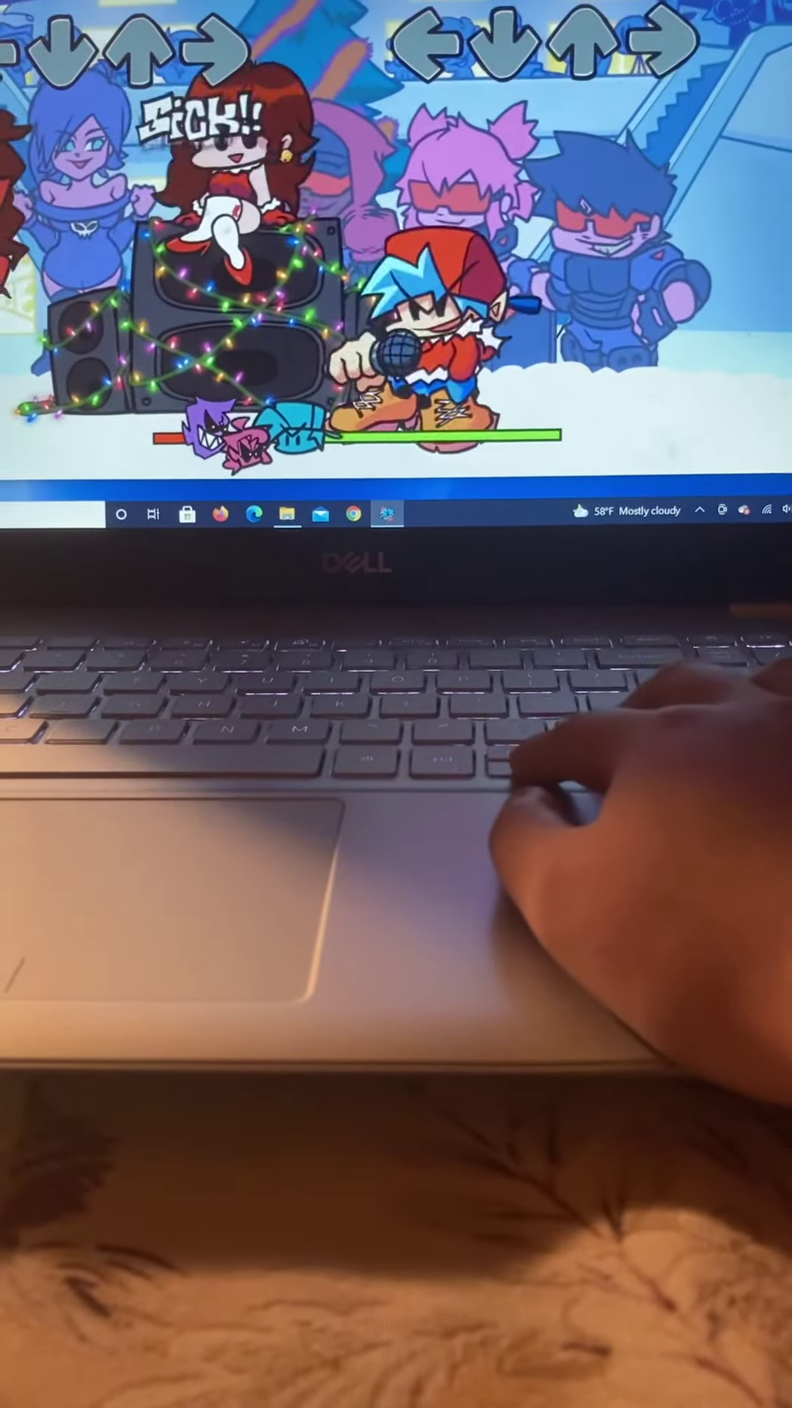